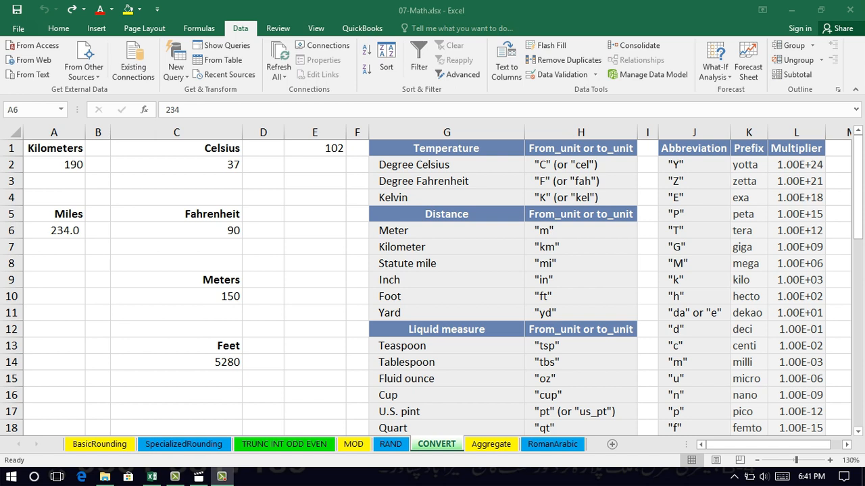
In cell A3, enter a CONVERT formula that converts A2 from "km" to "mi".
click(54, 181)
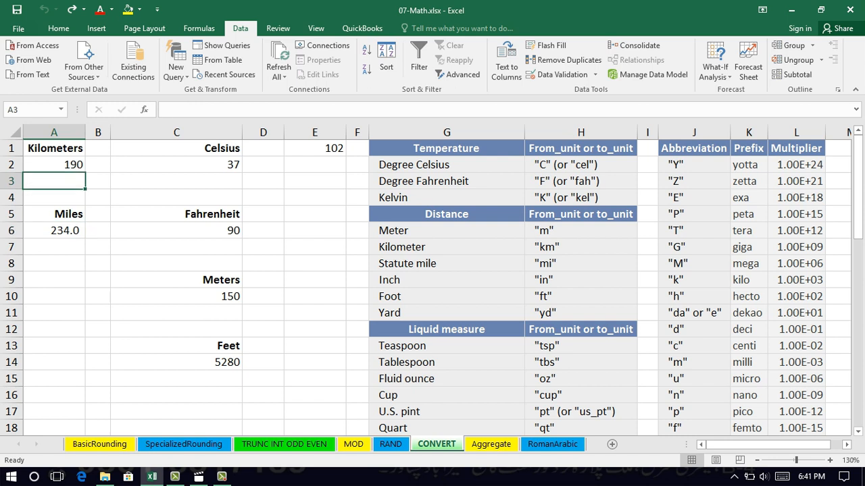
text(=convert)
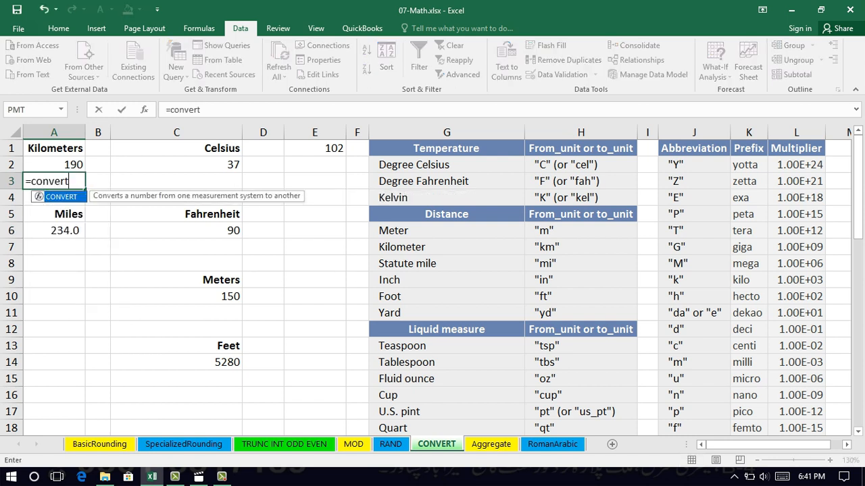
text(()
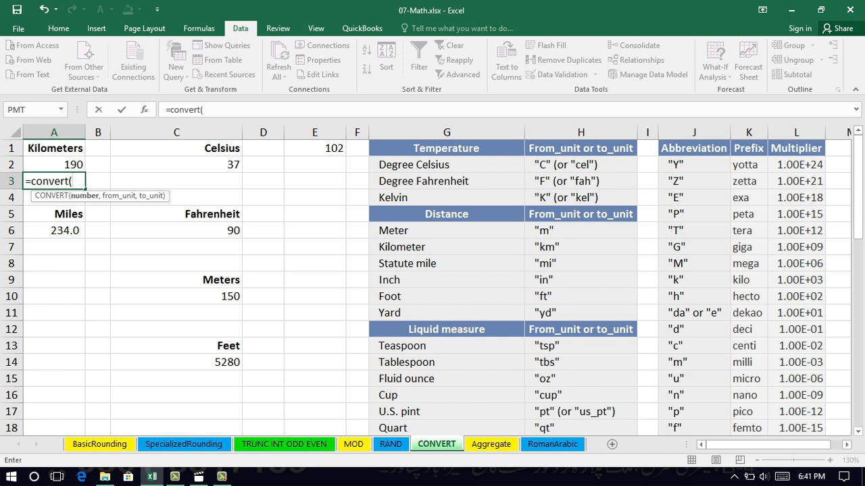
click(54, 164)
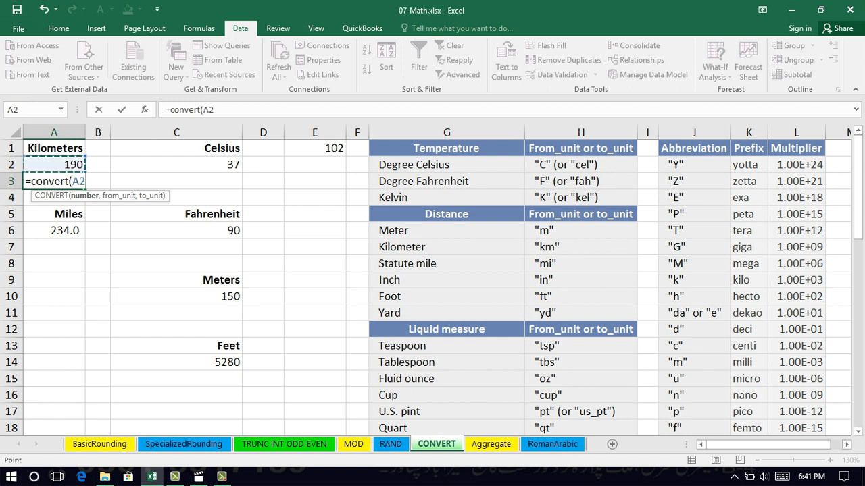
text(,)
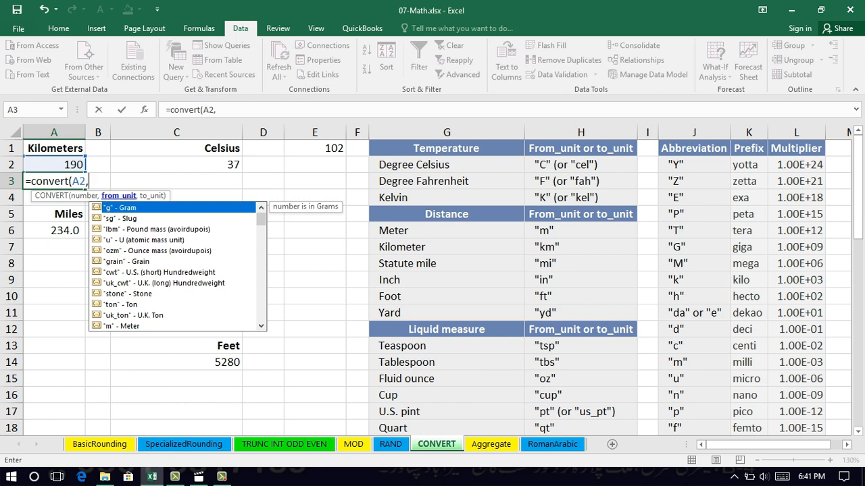
mouse_move(260, 218)
mouse_down()
mouse_move(261, 313)
mouse_move(261, 217)
mouse_up()
text(km")
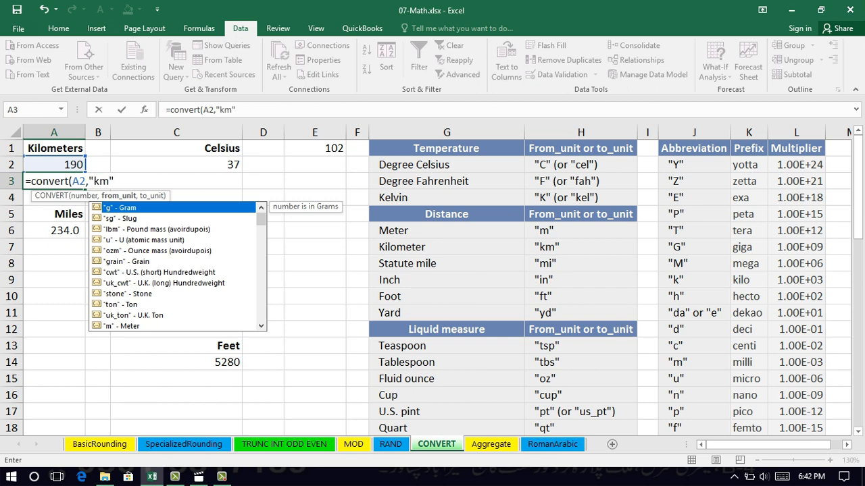
text(,)
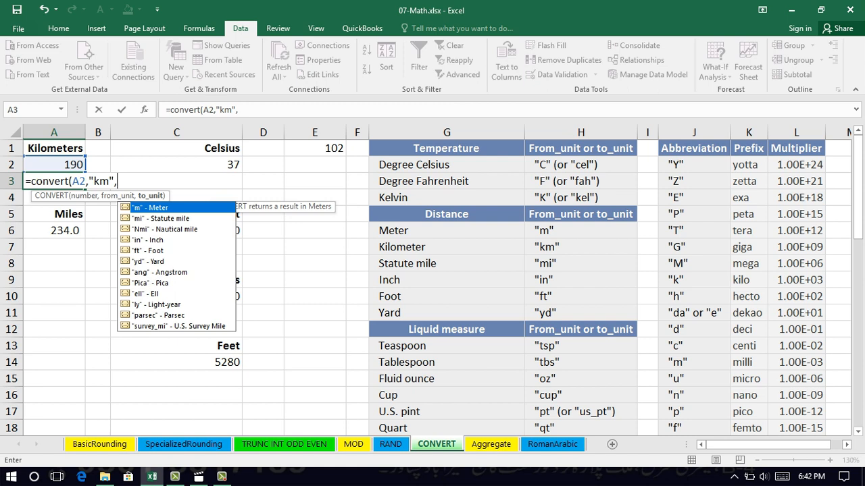
text(")
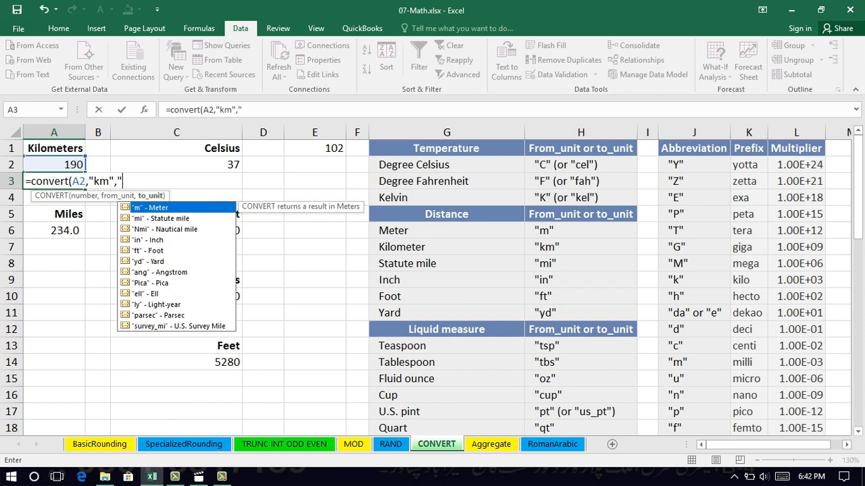
text(mi")
key(Return)
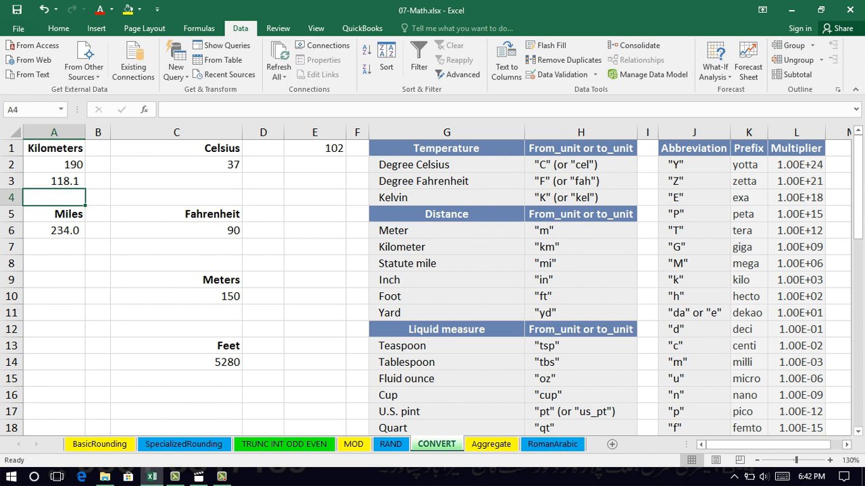
Copy the A3 formula to A7 and change its units so it converts A6 from "mi" to "km".
click(54, 181)
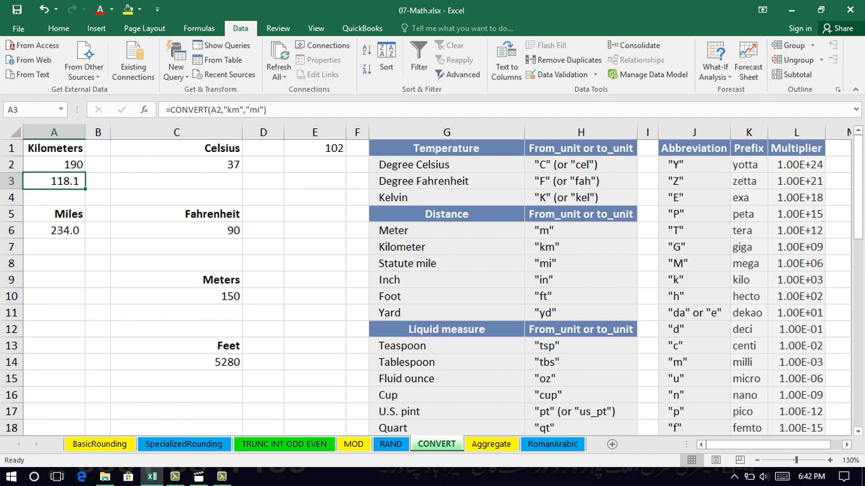
drag(86, 189, 77, 250)
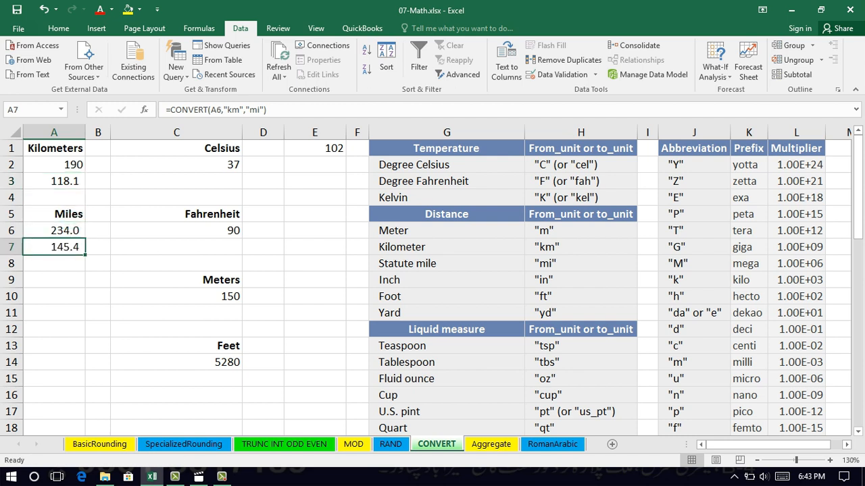
double_click(65, 247)
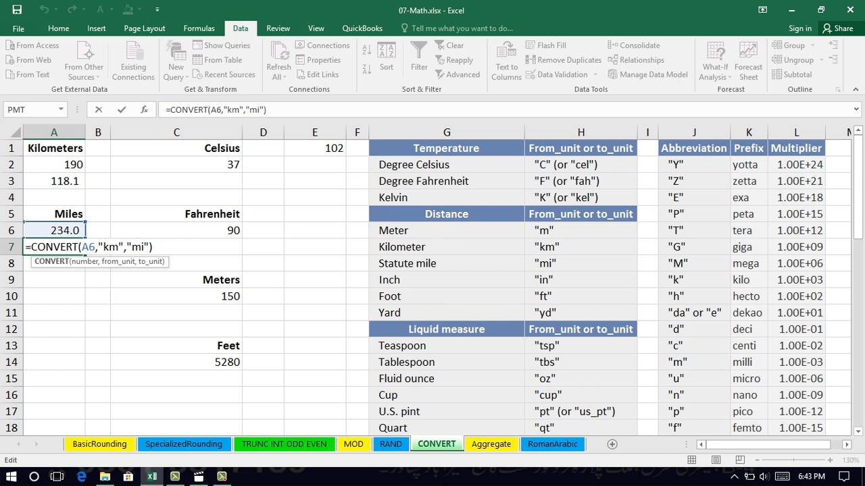
click(109, 246)
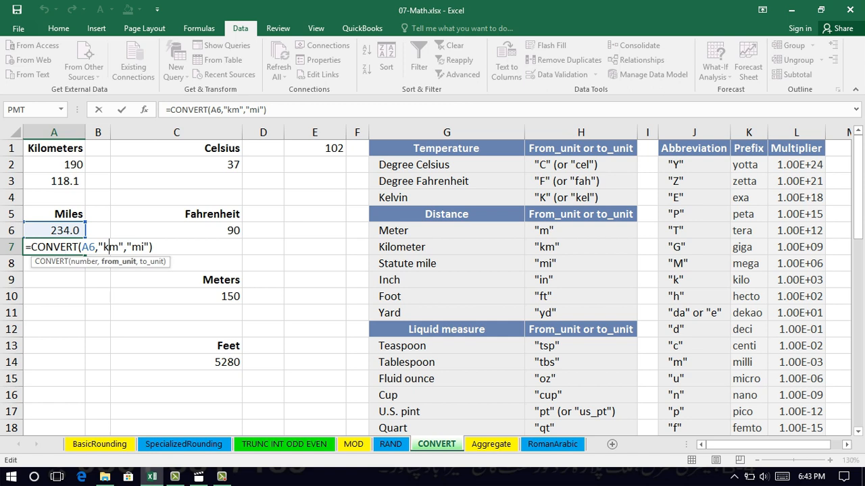
key(BackSpace)
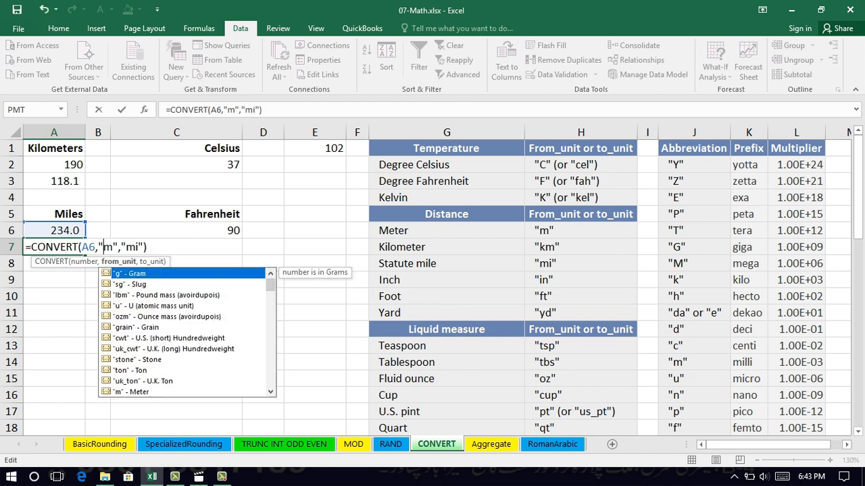
text(i)
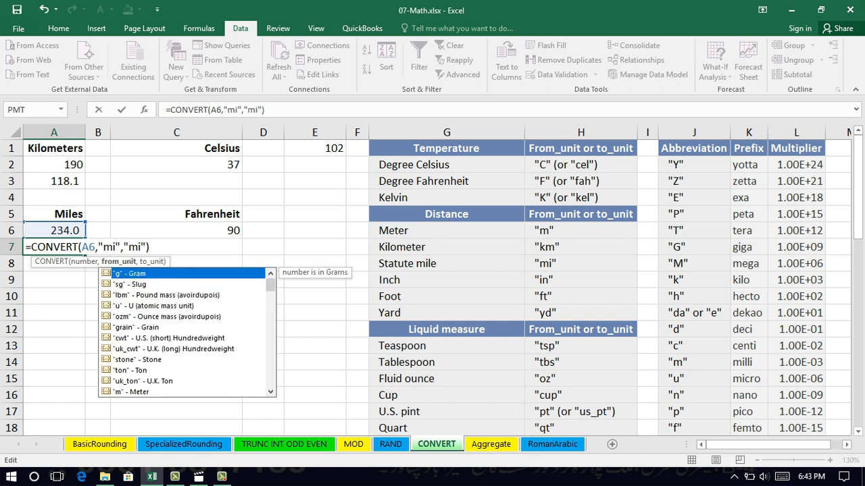
click(140, 246)
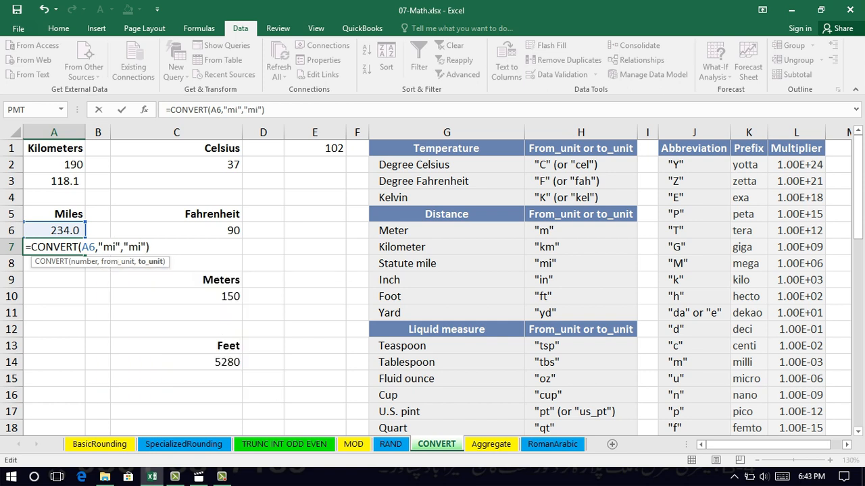
key(BackSpace)
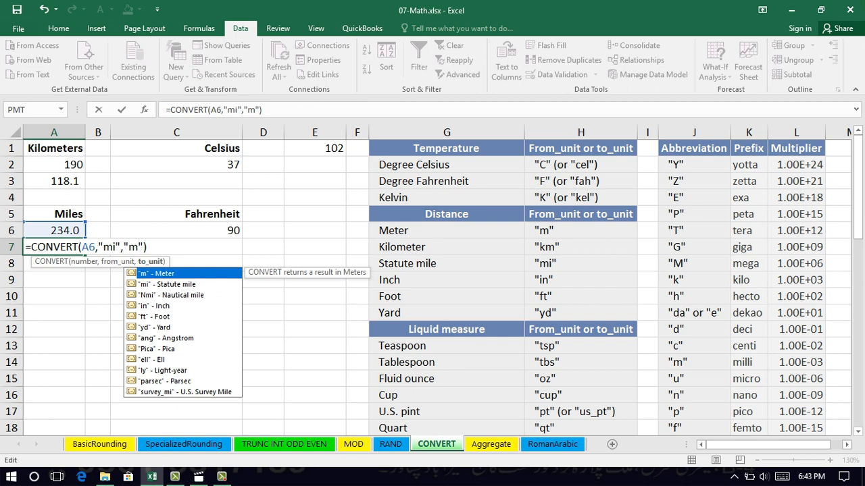
click(128, 247)
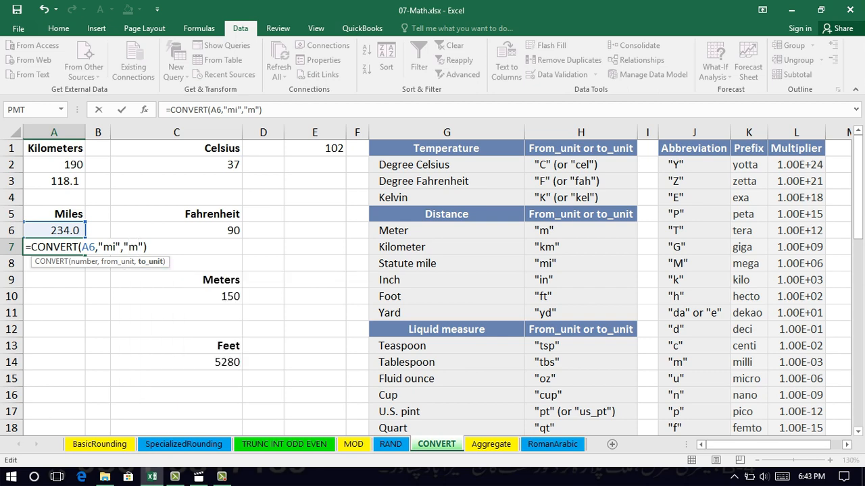
text(k)
key(ctrl+Return)
key(Return)
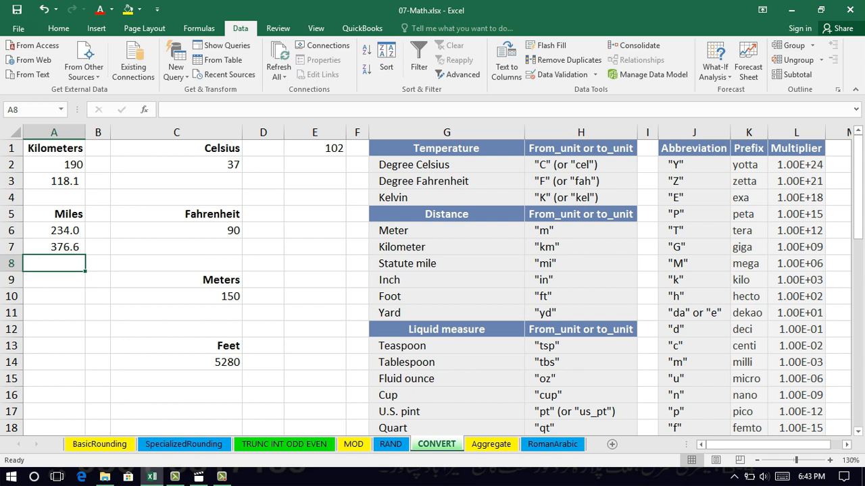
In cell C3, enter a CONVERT formula that converts C2 from "C" to "F".
click(176, 181)
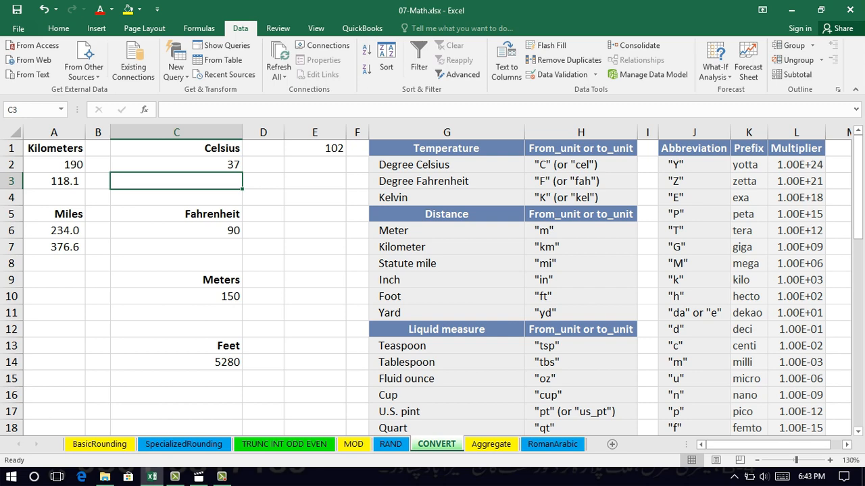
text(=conver)
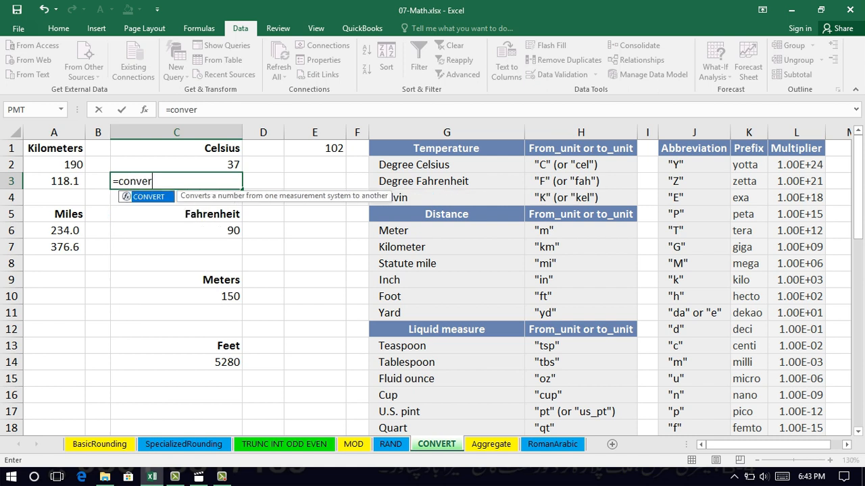
text(t()
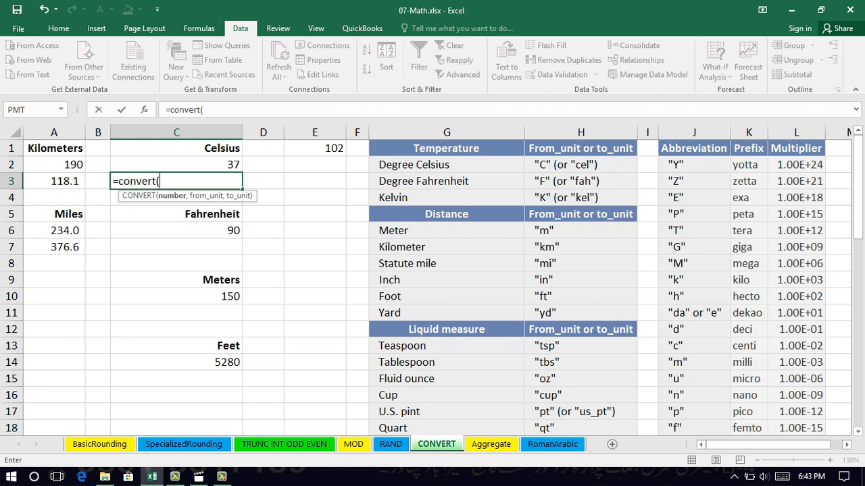
key(Up)
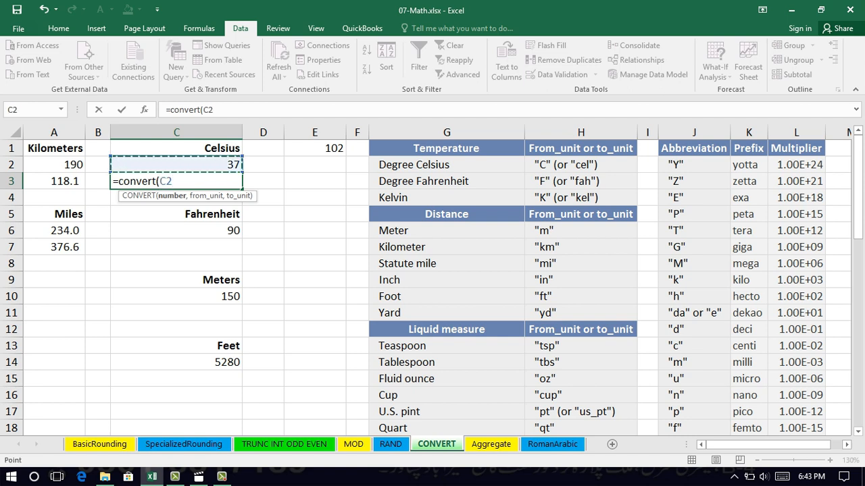
text(,)
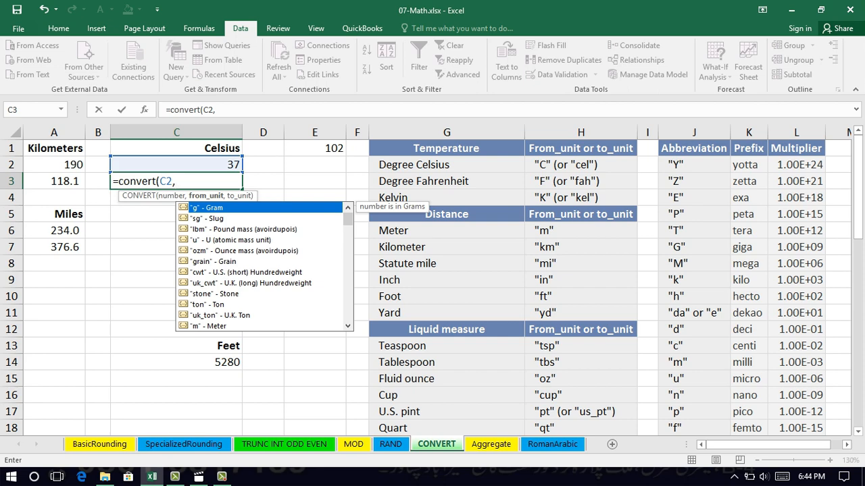
text("C)
text(,)
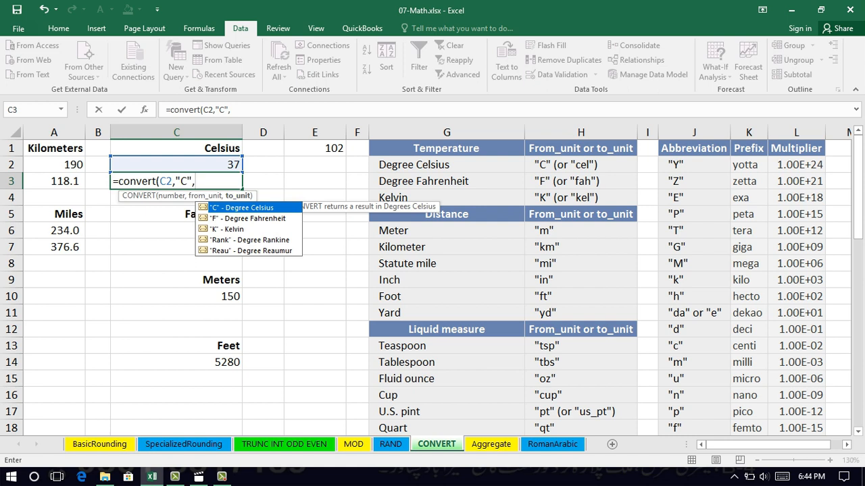
text("F)
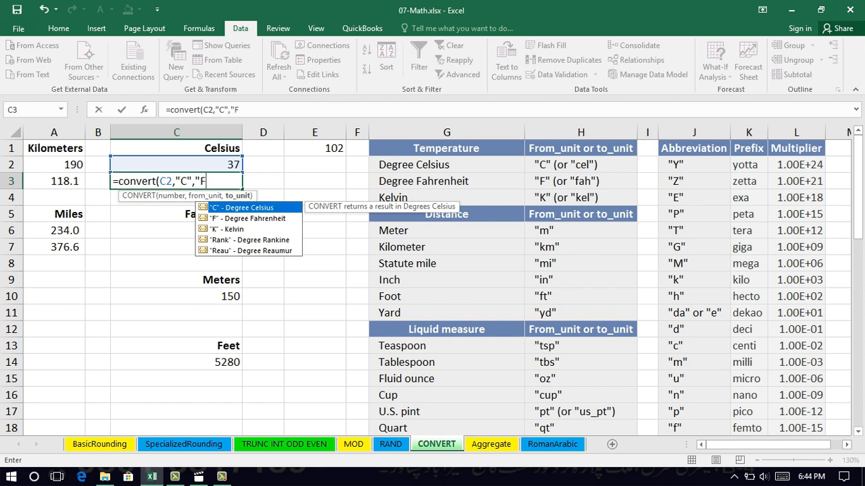
text(")
key(Return)
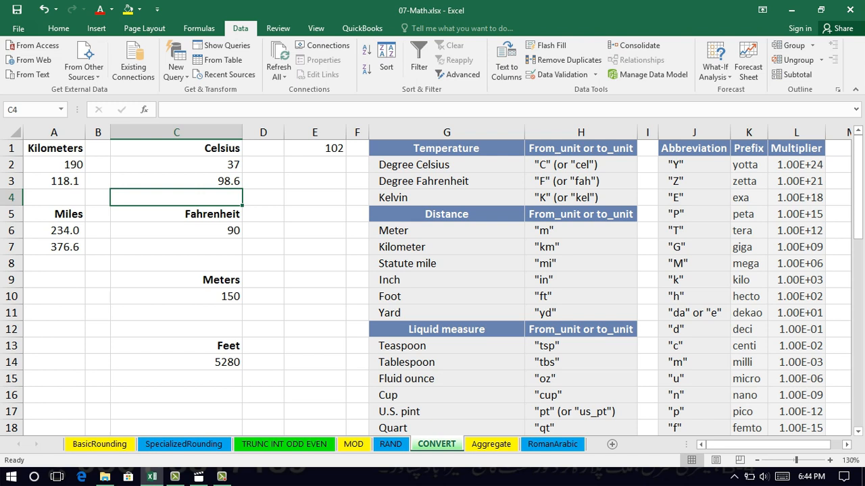
Copy the temperature conversion formula from C3 to C7 under the Fahrenheit value.
key(Down)
key(Down)
key(Down)
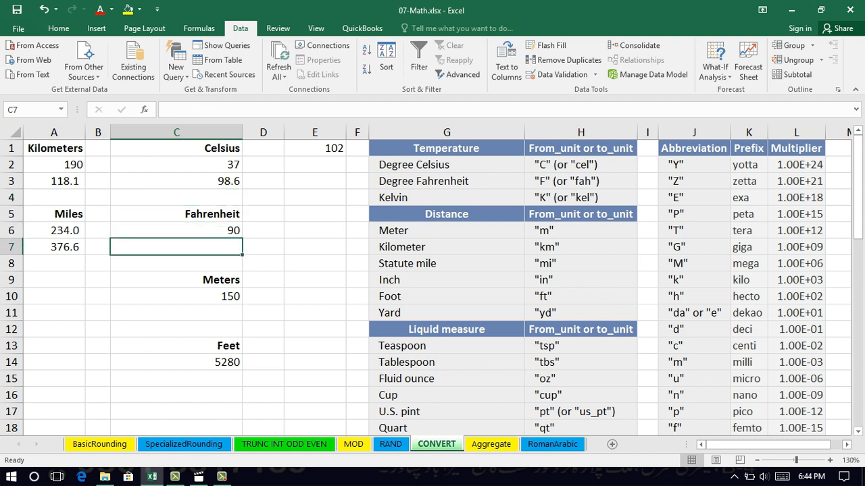
click(176, 181)
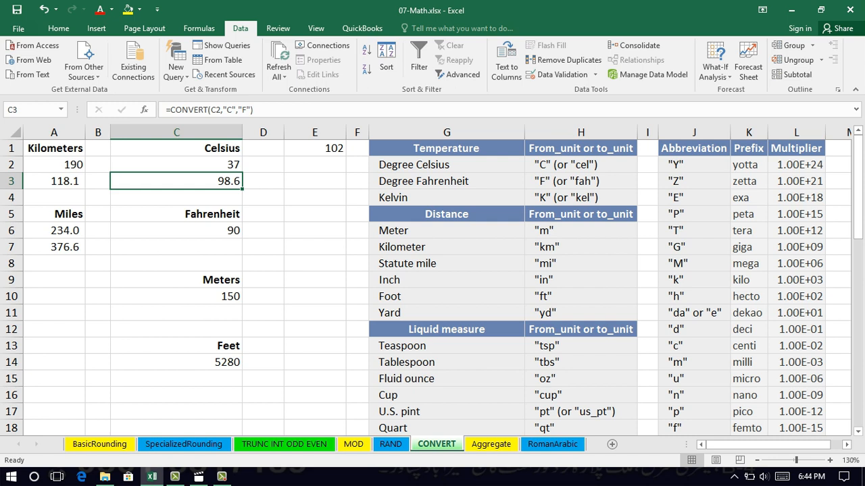
drag(222, 189, 222, 255)
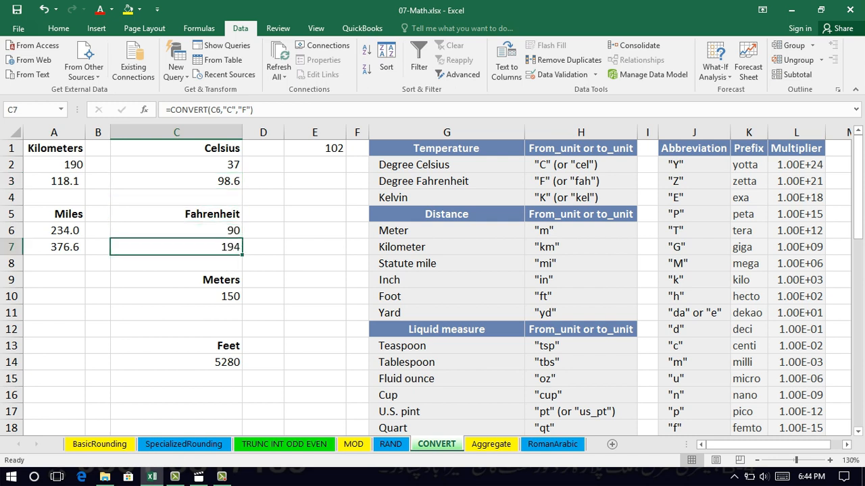
Swap the units in the C7 formula so it converts C6 from "F" to "C".
key(F2)
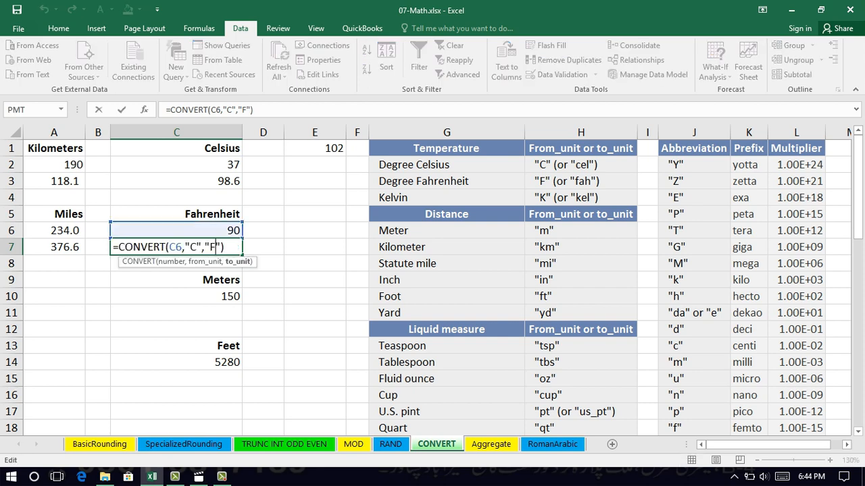
click(195, 248)
key(BackSpace)
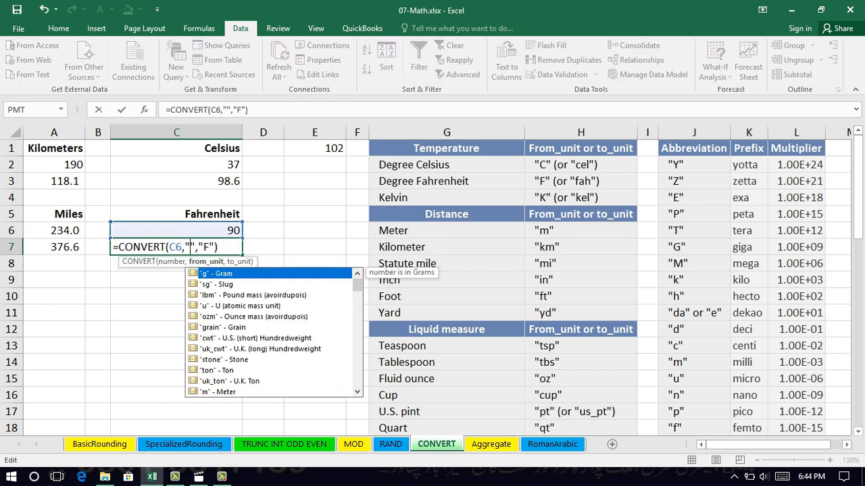
text(F)
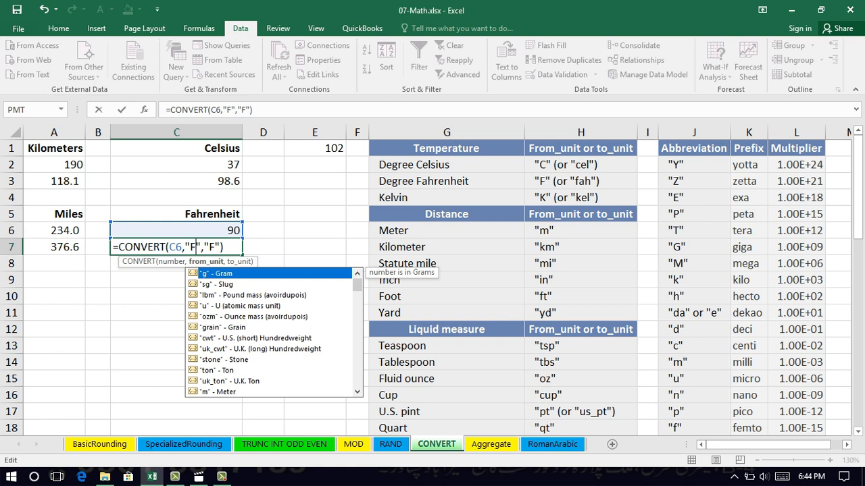
click(216, 247)
key(BackSpace)
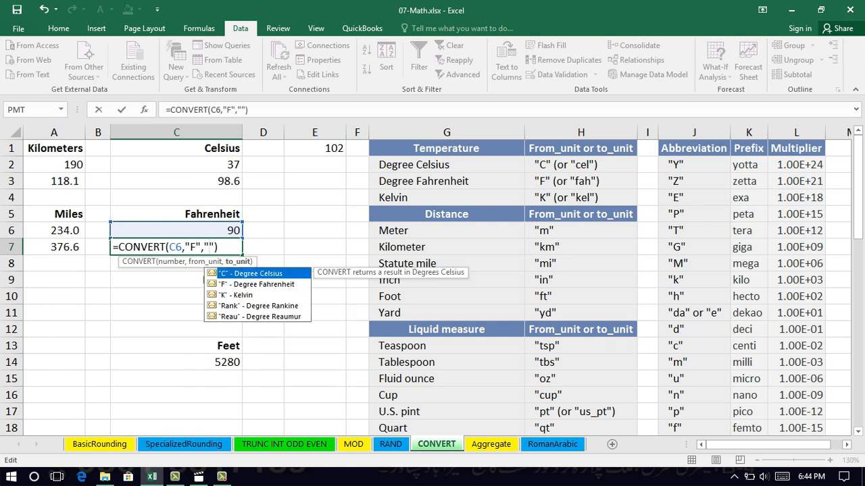
text(C)
key(Return)
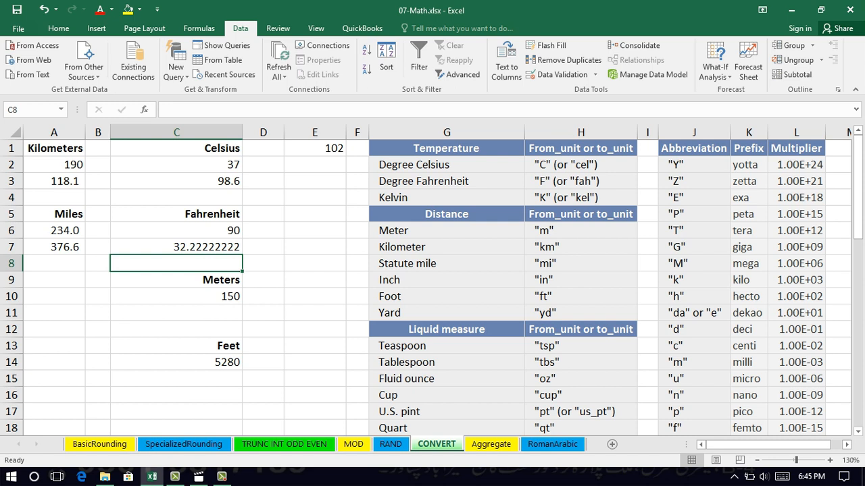
In cell C15, enter a CONVERT formula that converts the feet value in C14 from "ft" to "km".
click(176, 313)
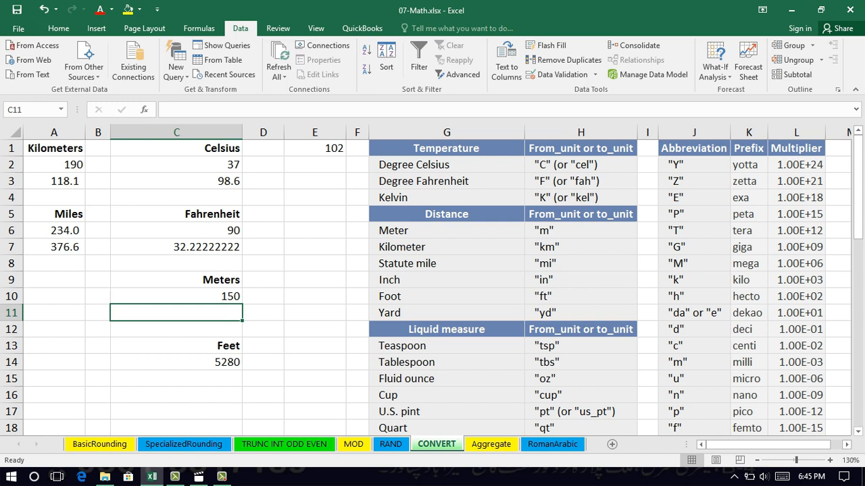
click(176, 345)
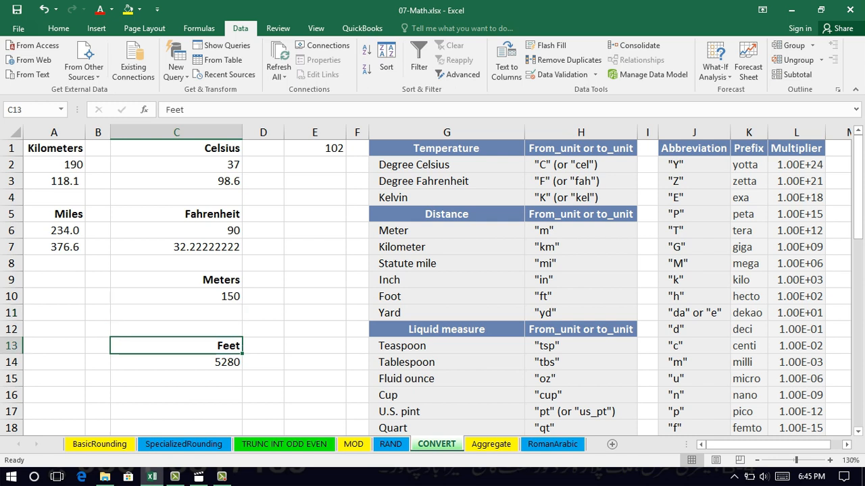
click(176, 378)
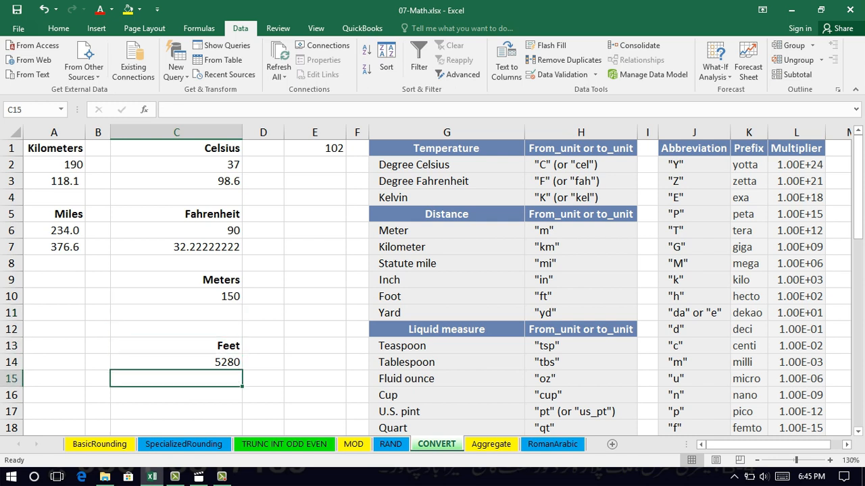
text(=con)
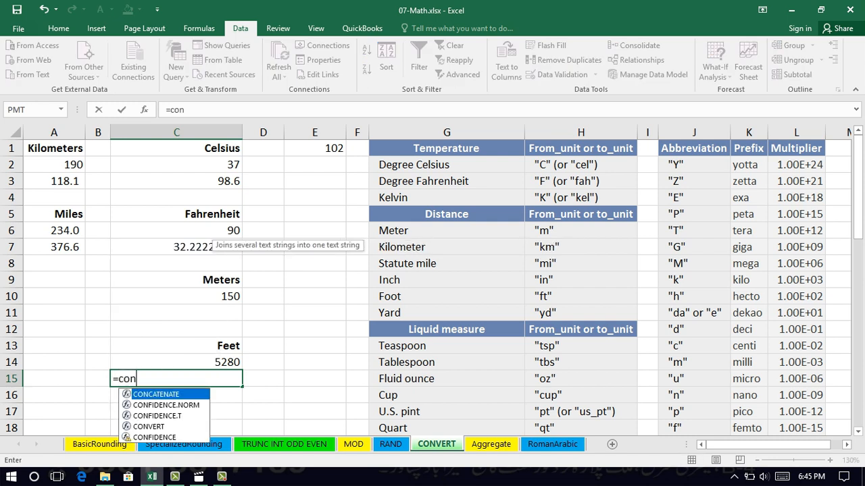
text(vert()
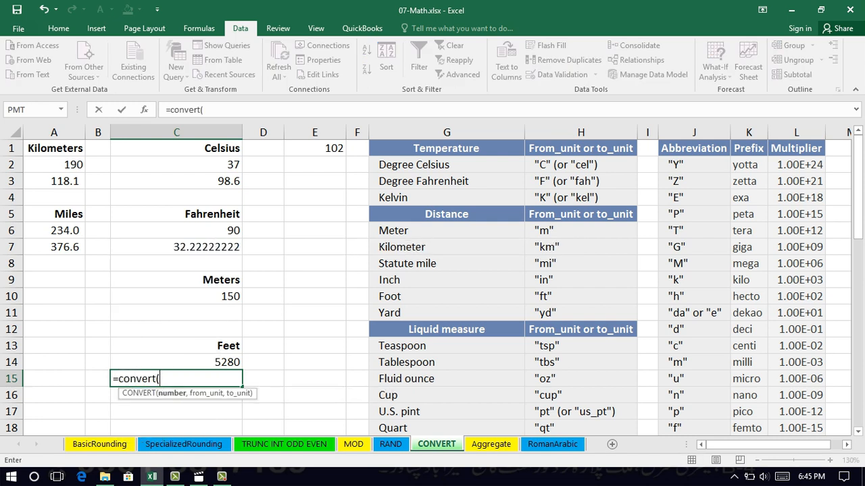
click(177, 362)
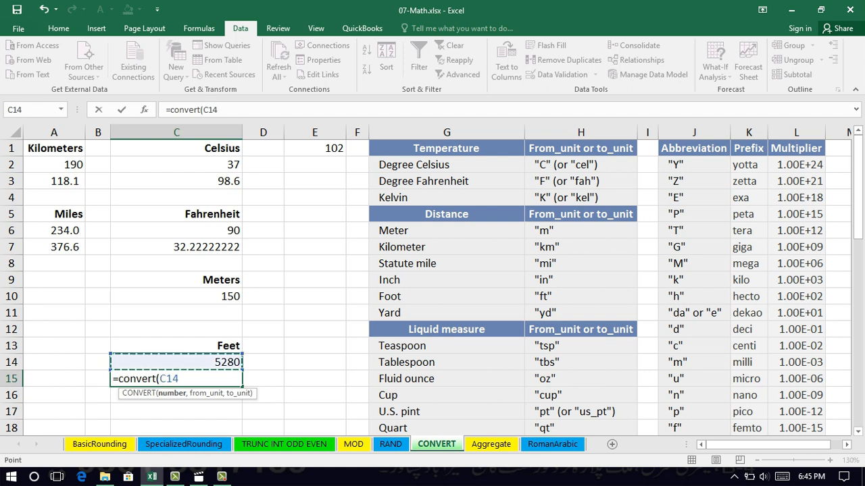
text(,")
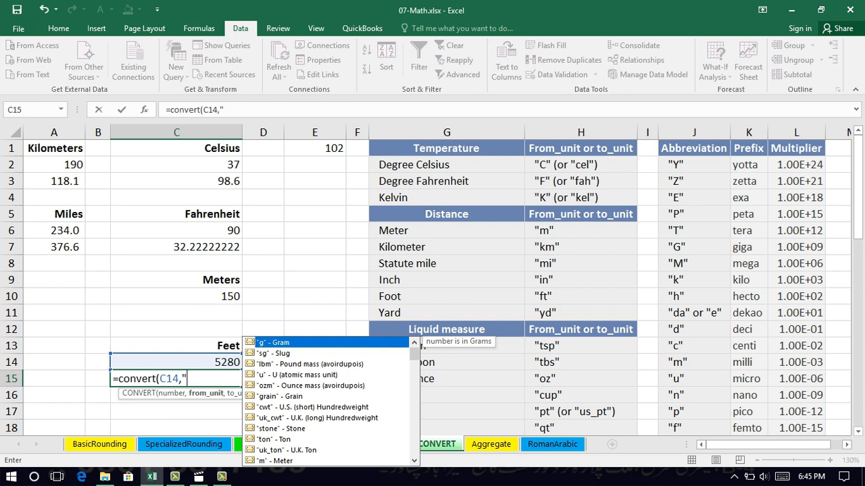
text("ft","km")
key(Return)
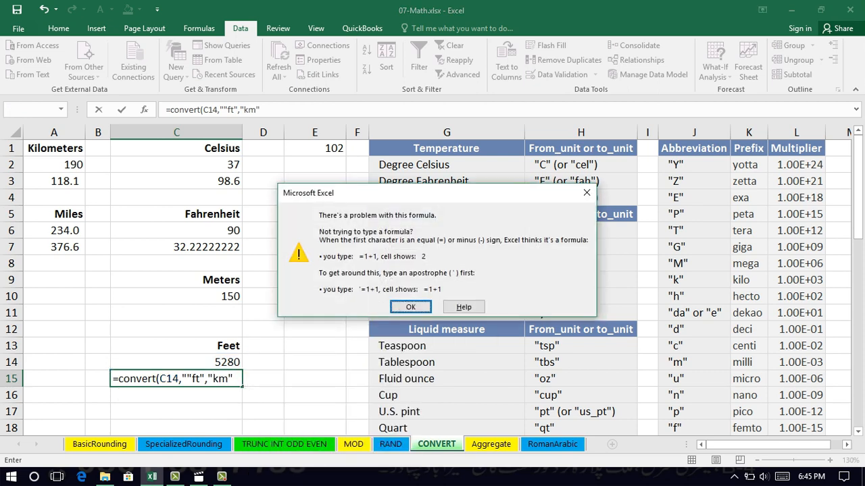
Remove the extra quotation mark before "ft" in the C15 formula and commit the corrected formula.
key(Return)
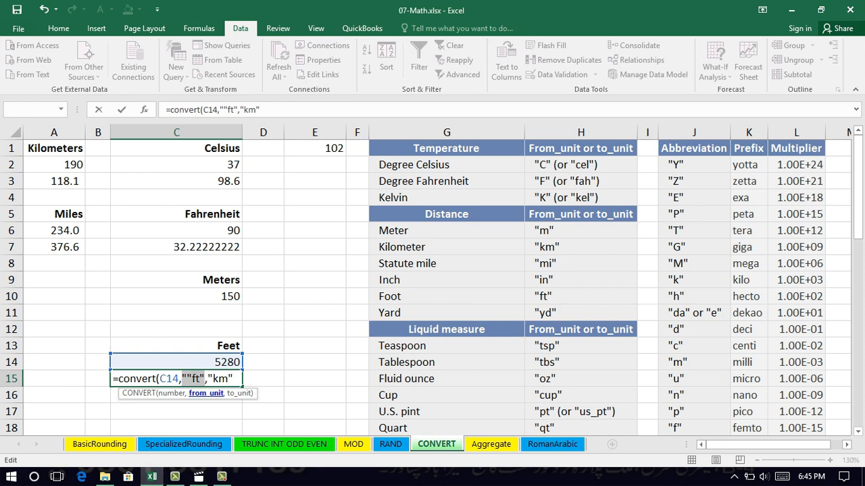
click(194, 379)
click(188, 379)
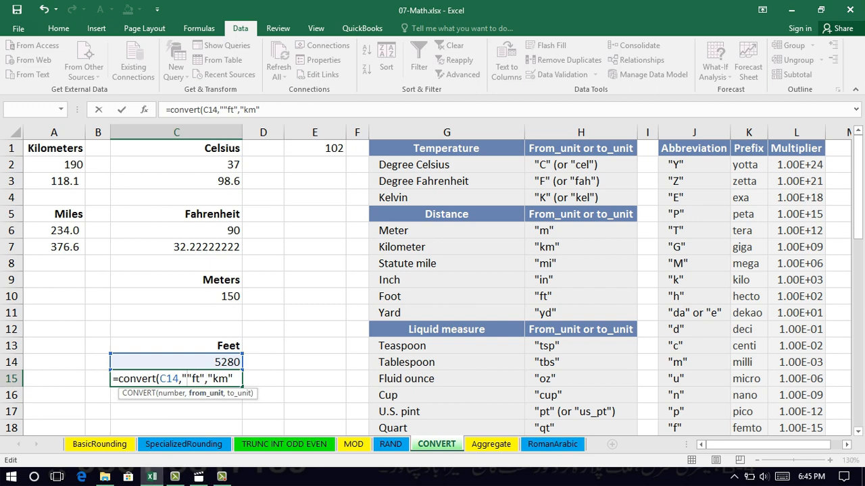
key(BackSpace)
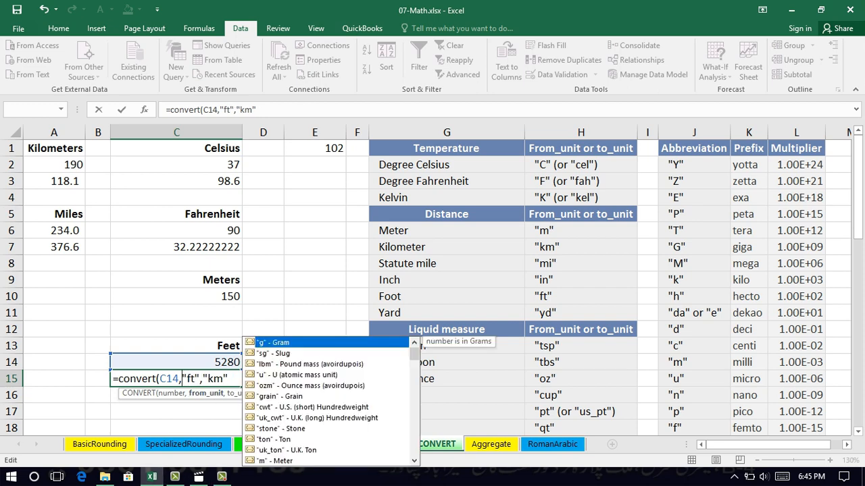
key(End)
key(Return)
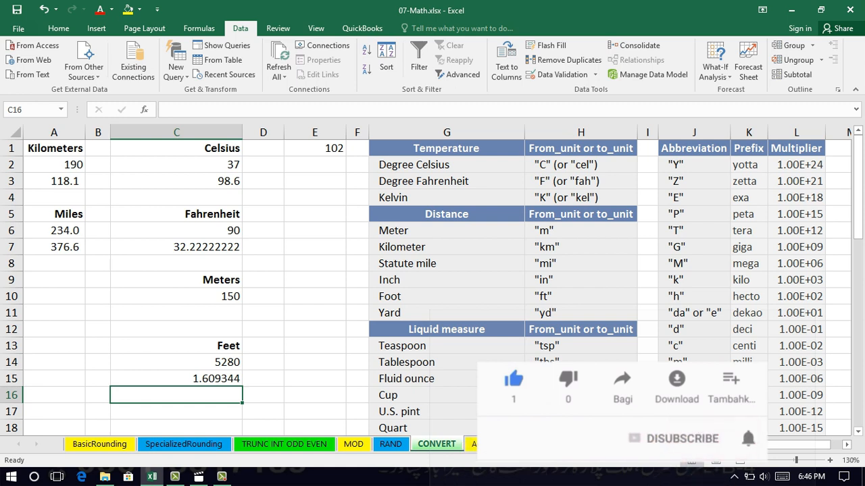
click(580, 345)
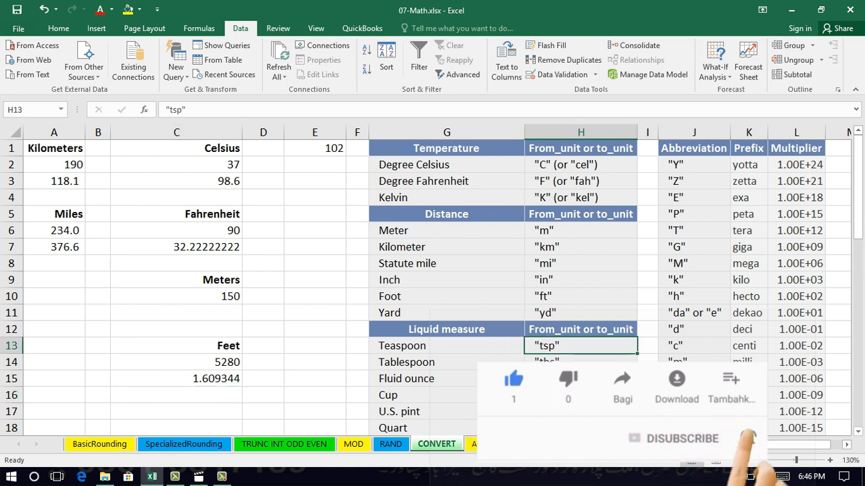